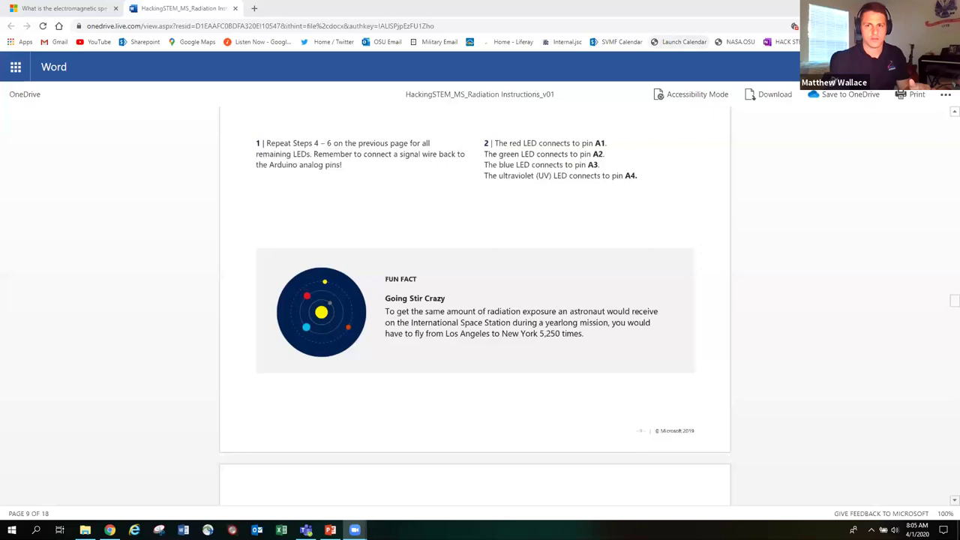
Switch from the Word Online Radiation instructions to the STEM on Station PowerPoint deck
left_click(330, 529)
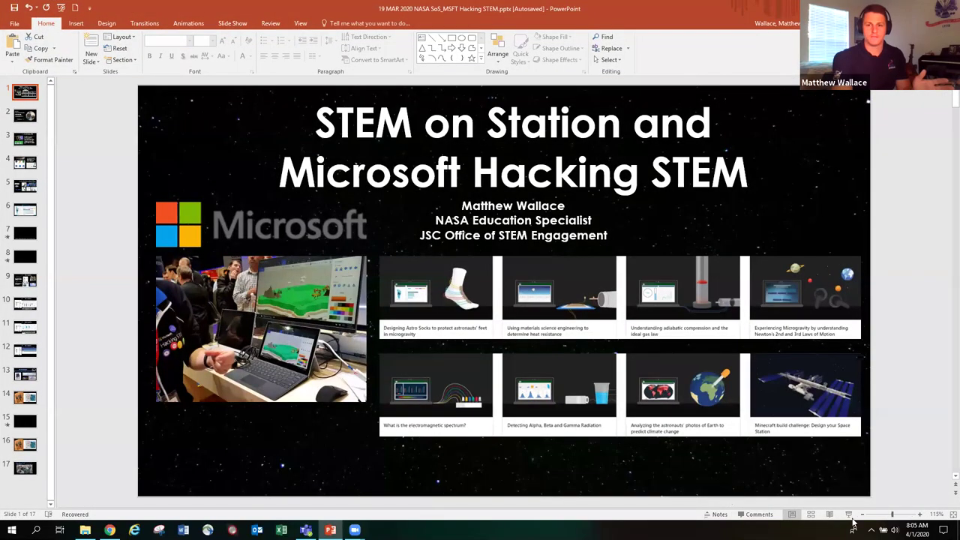
Start the deck as a full-screen slide show from the status bar
left_click(849, 515)
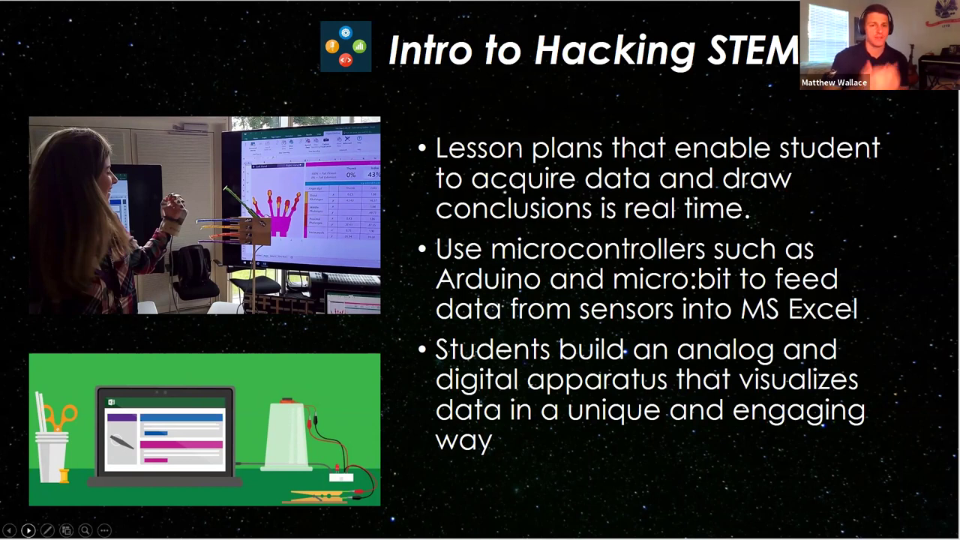
Advance the slide show past the Hacking STEM library slide
key("Right")
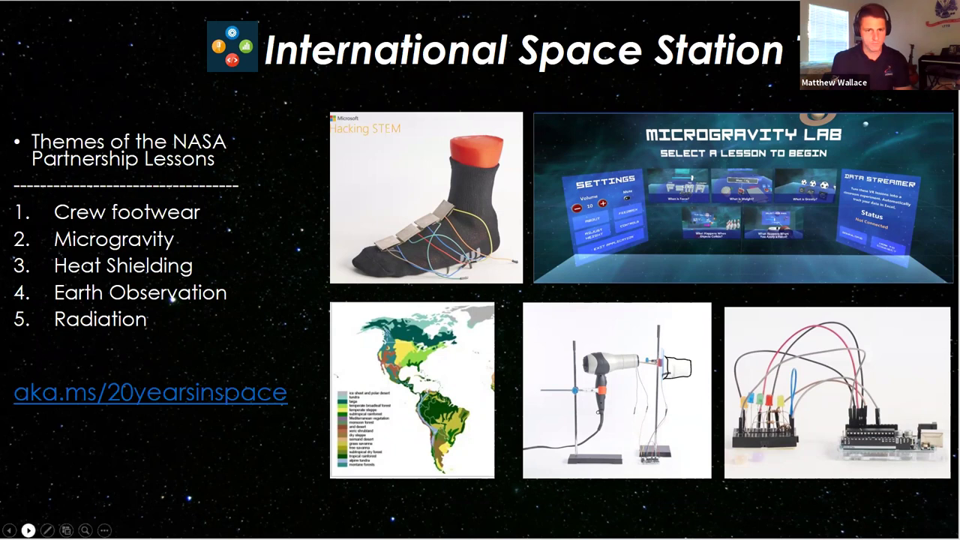
Advance to the Astro Socks slide showing live foot-sensor data and saved trials
left_click(28, 530)
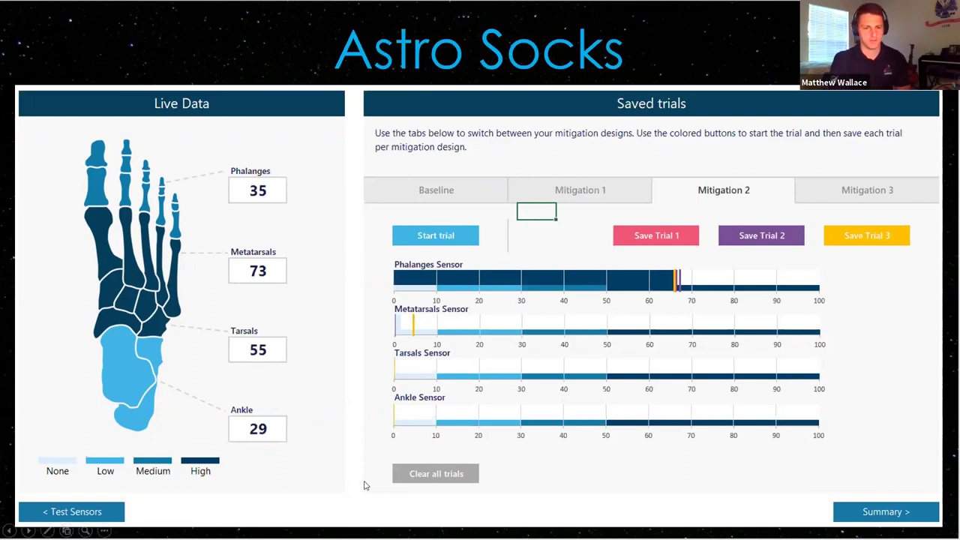
Play the classroom testing video, then play the embedded NASA astronaut video with Seattle students
left_click(29, 530)
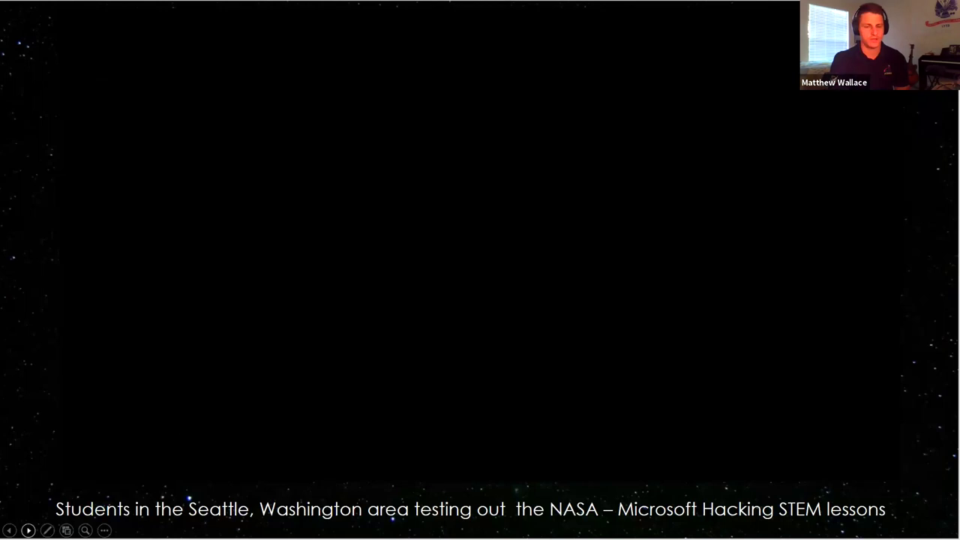
left_click(258, 437)
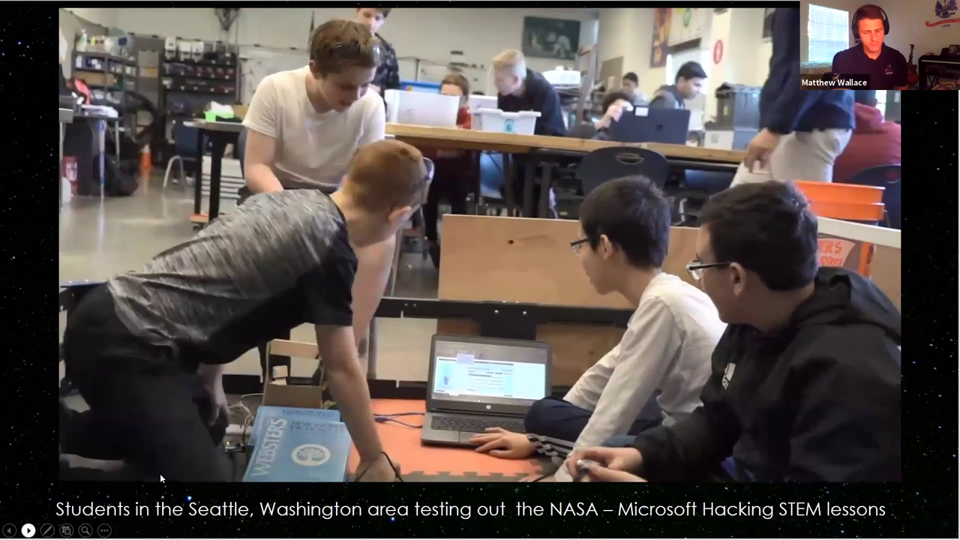
left_click(304, 377)
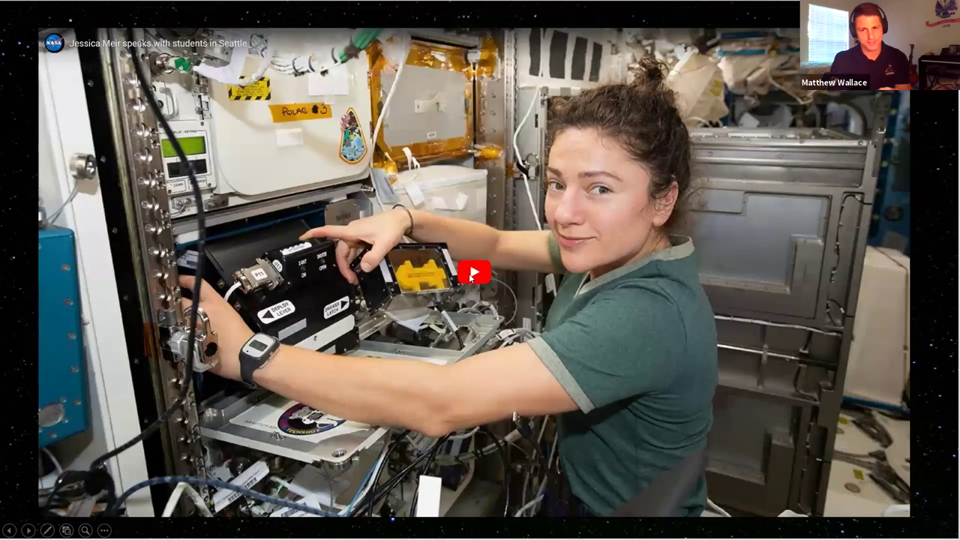
left_click(469, 273)
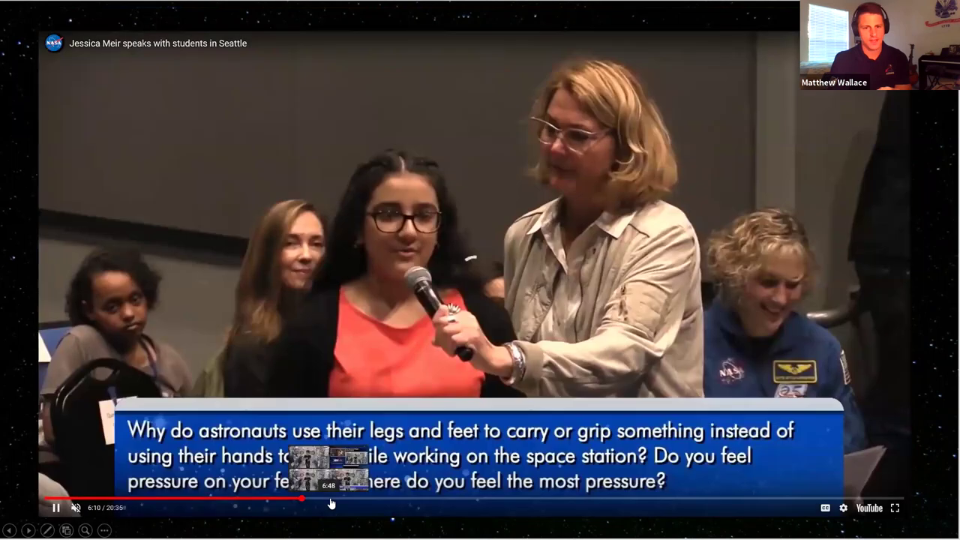
Jump the astronaut video ahead to about 6:56
left_click(334, 499)
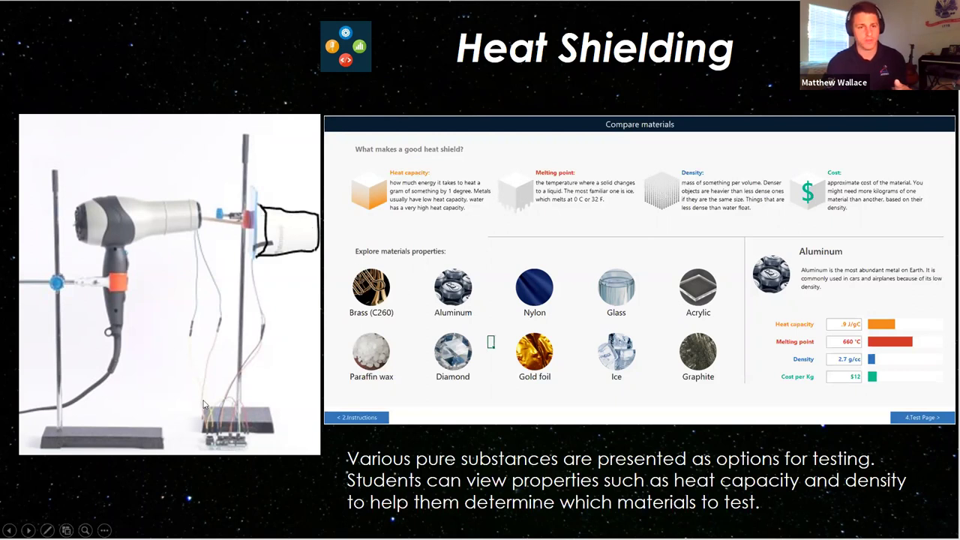
Advance to the Heat Shielding slide with live aluminum, nylon and paraffin wax temperatures
left_click(27, 531)
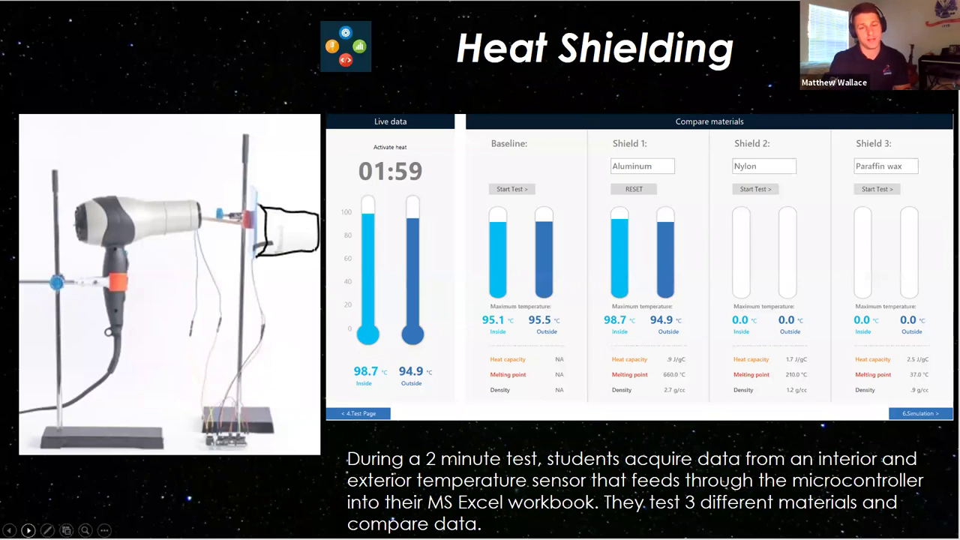
Advance to the re-entry visualization slide
left_click(28, 530)
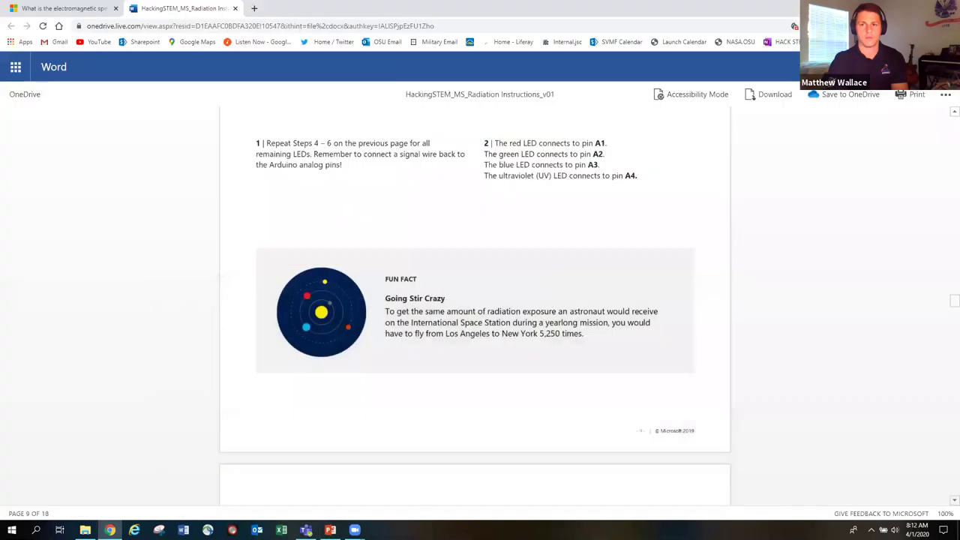
Show the desktop and open the RadiationArduinoV2 folder in File Explorer
key("super+d")
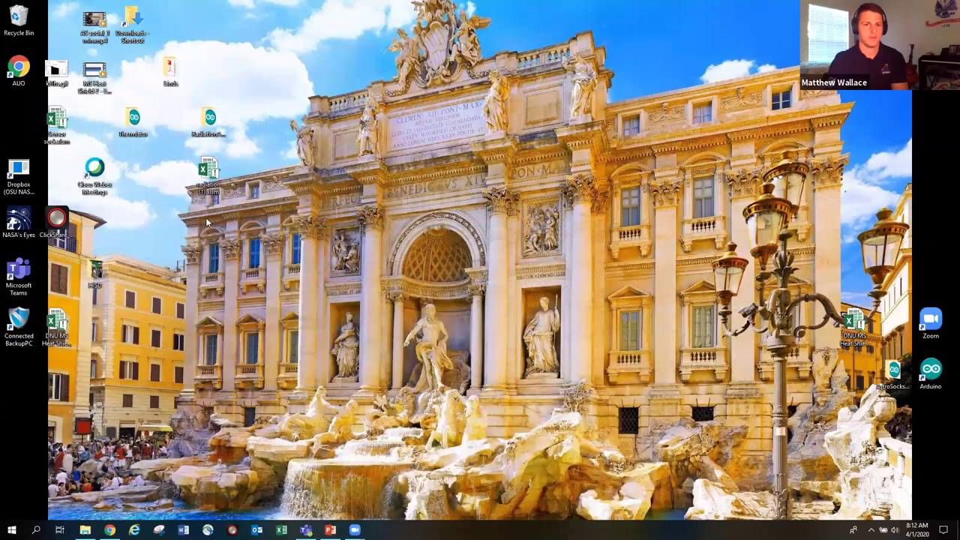
double_click(213, 126)
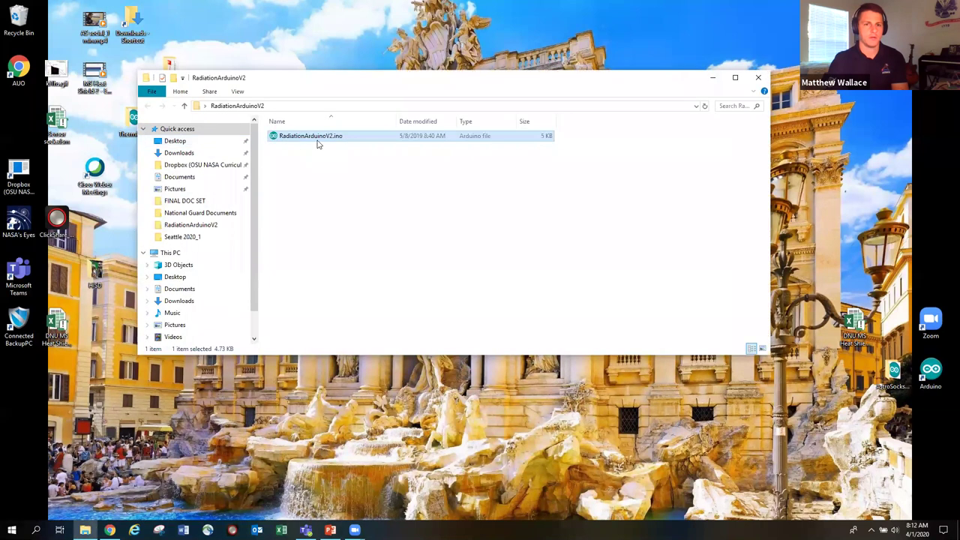
Open RadiationArduinoV2.ino in Arduino IDE 1.8.9 and look over its header and variables
double_click(317, 138)
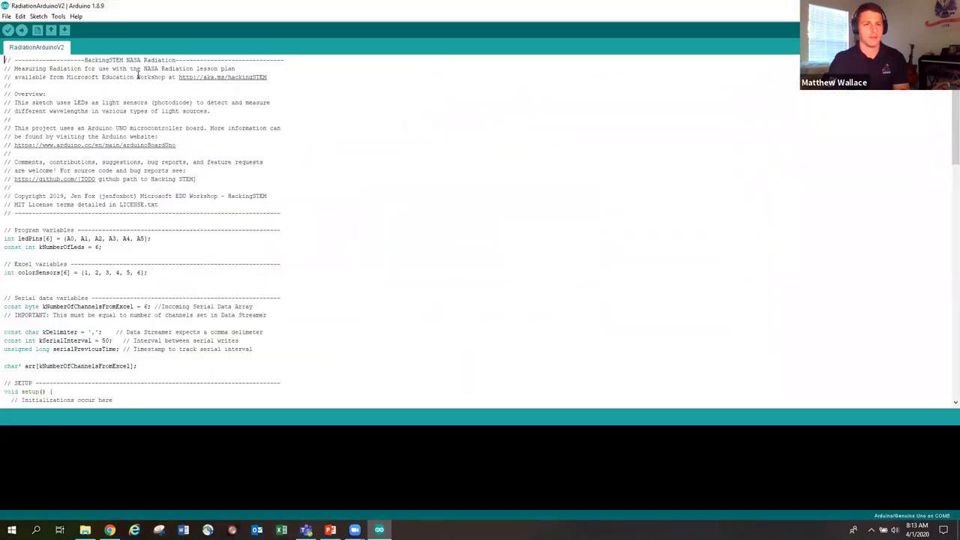
scroll(111, 167, "down", 20)
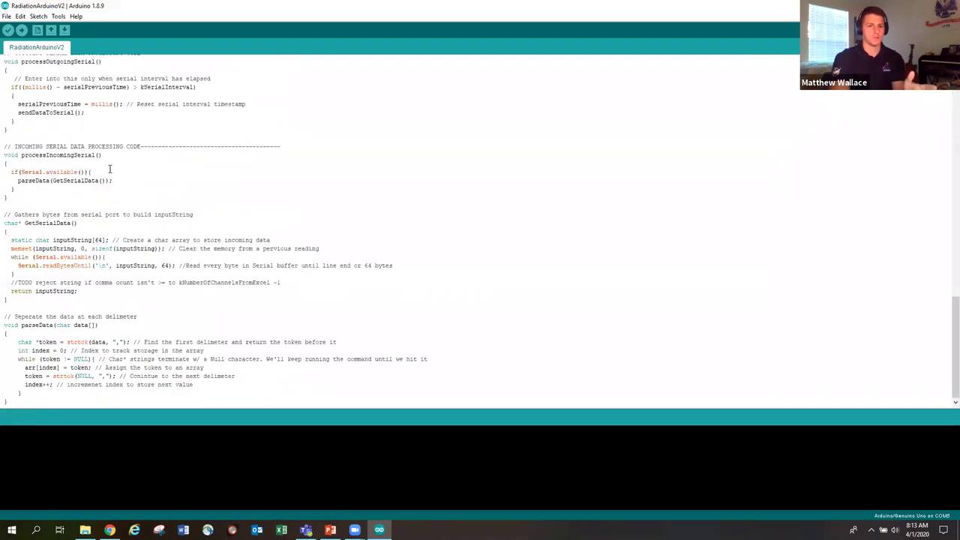
scroll(109, 170, "up", 20)
scroll(109, 168, "up", 5)
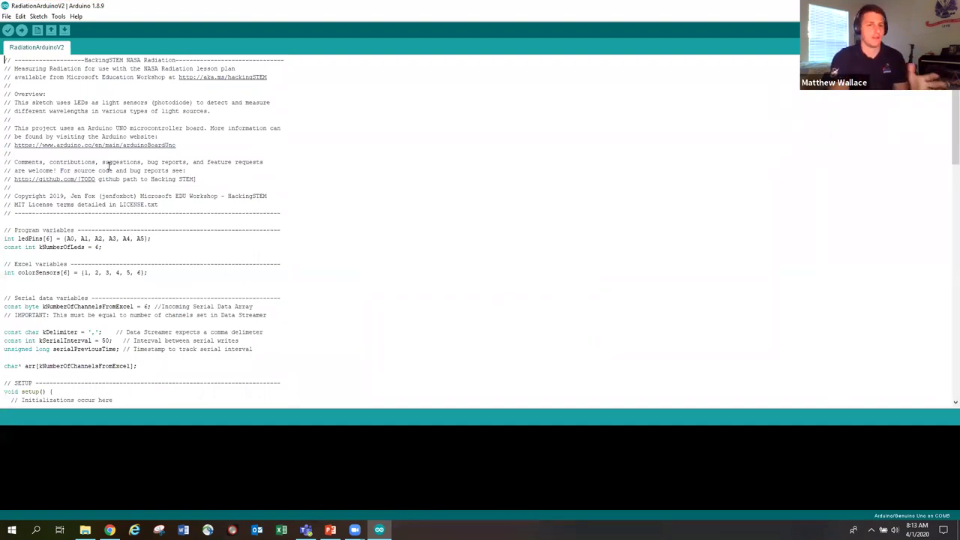
left_click(58, 16)
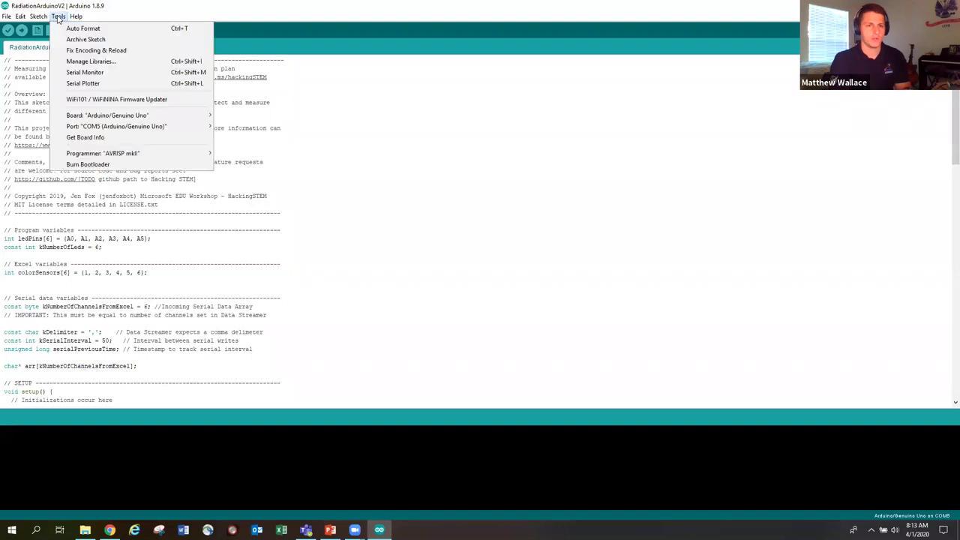
mouse_move(105, 118)
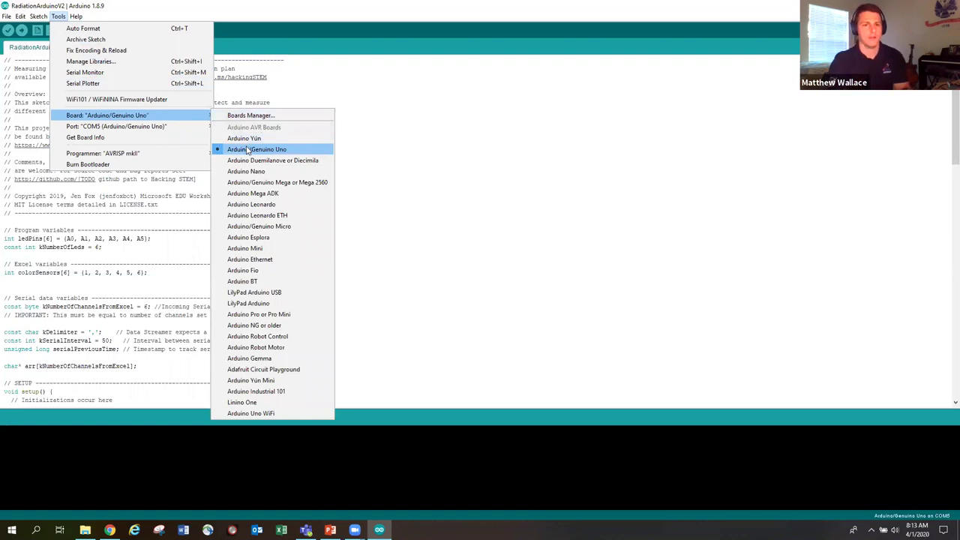
mouse_move(175, 132)
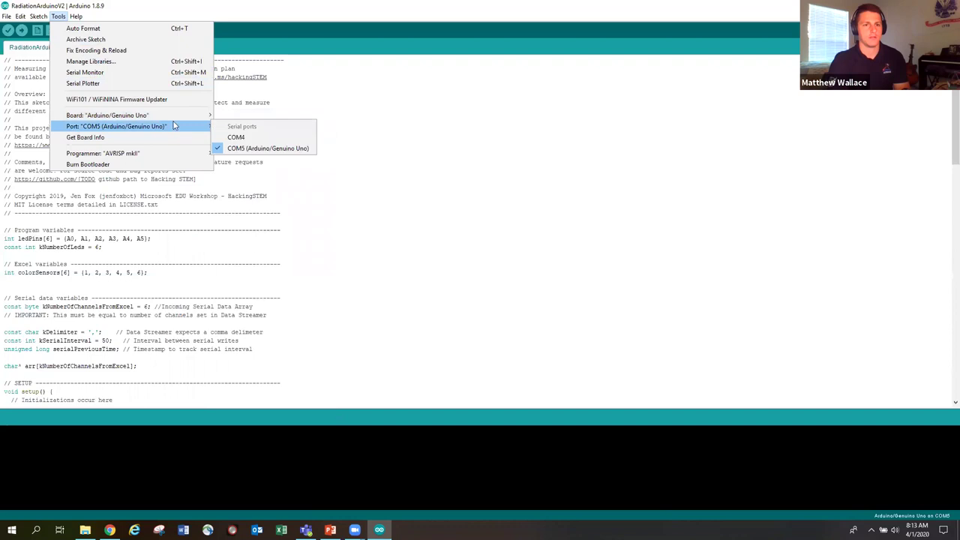
mouse_move(172, 116)
left_click(255, 148)
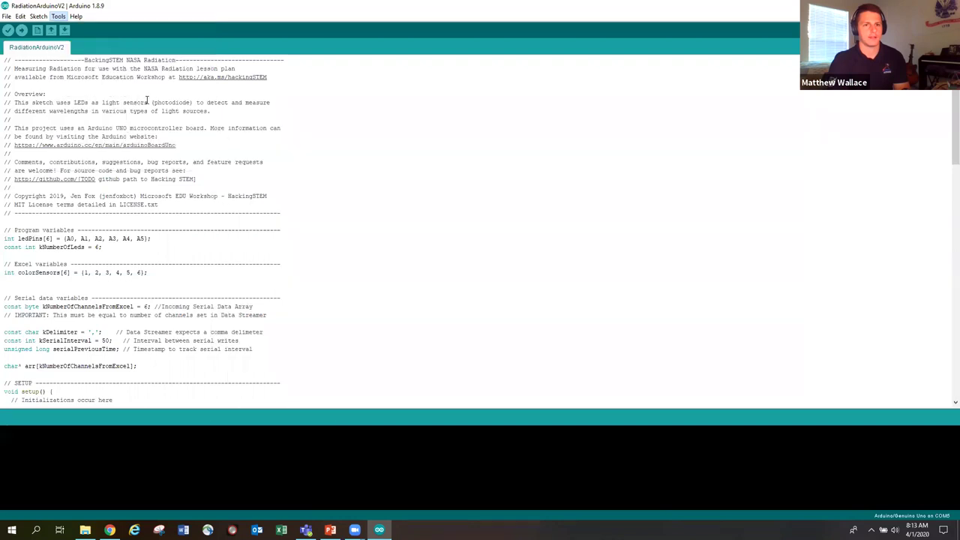
left_click(59, 16)
mouse_move(137, 130)
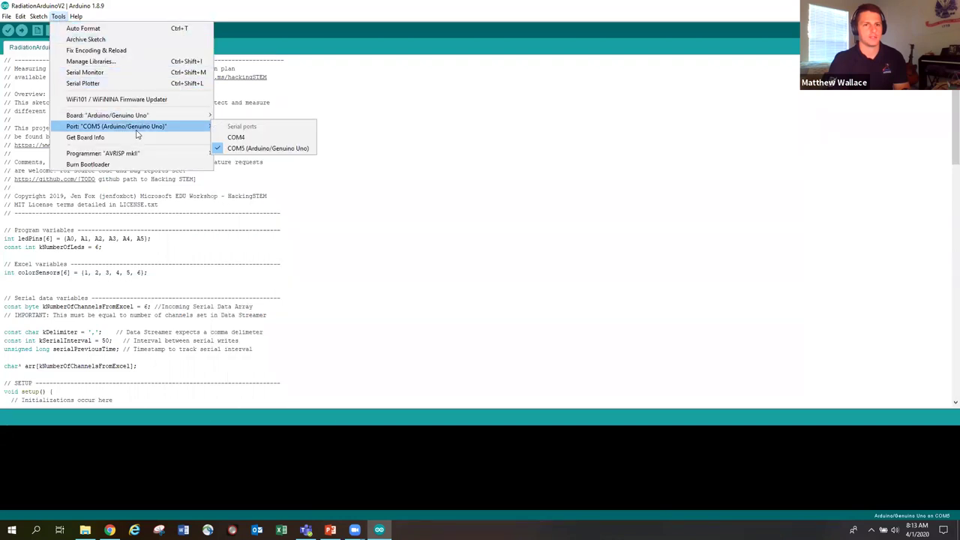
left_click(262, 148)
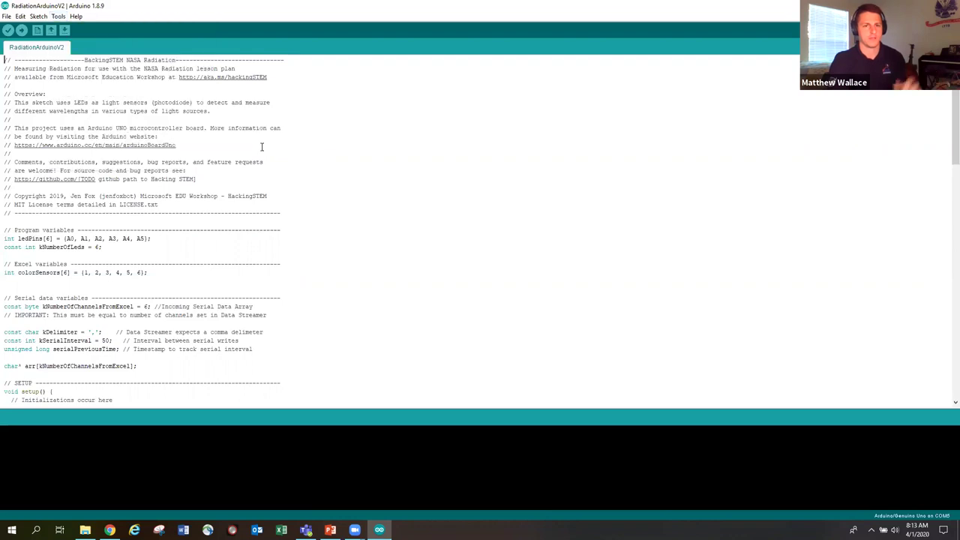
Compile and upload the RadiationArduinoV2 sketch to the Arduino Uno (2512 bytes)
left_click(22, 30)
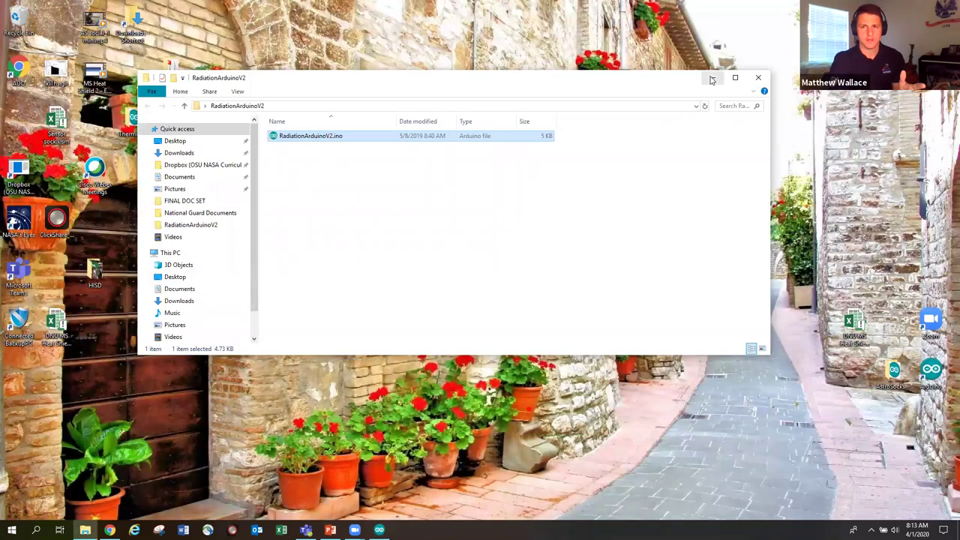
Minimize the sketch folder and open radiation (1).xlsm from the desktop in Excel
left_click(709, 79)
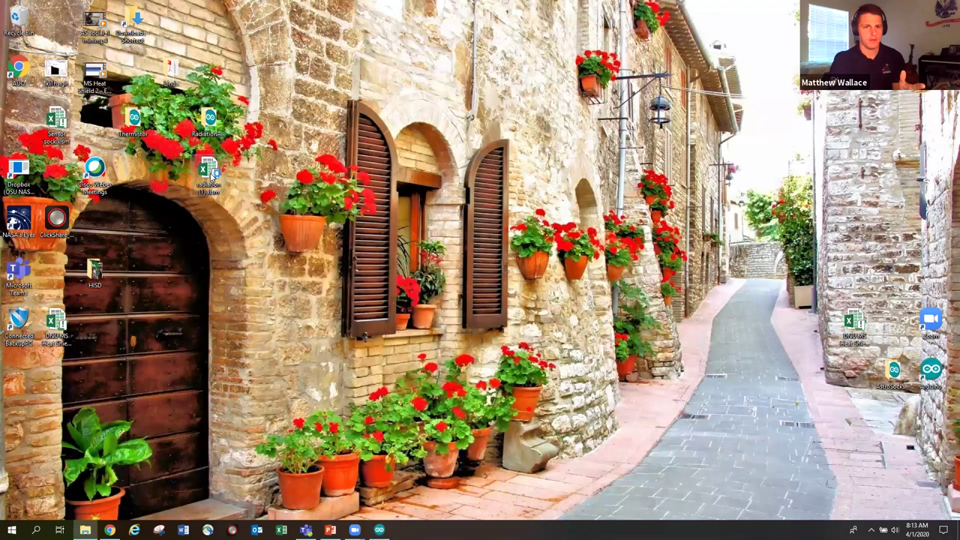
double_click(209, 171)
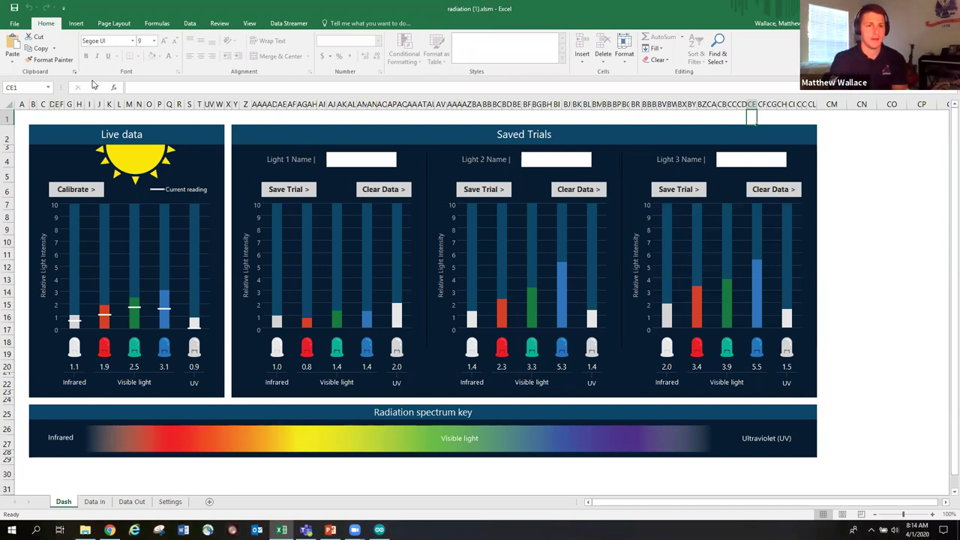
Connect Data Streamer to the Arduino Uno on COM5 and dismiss the confirmation
left_click(272, 28)
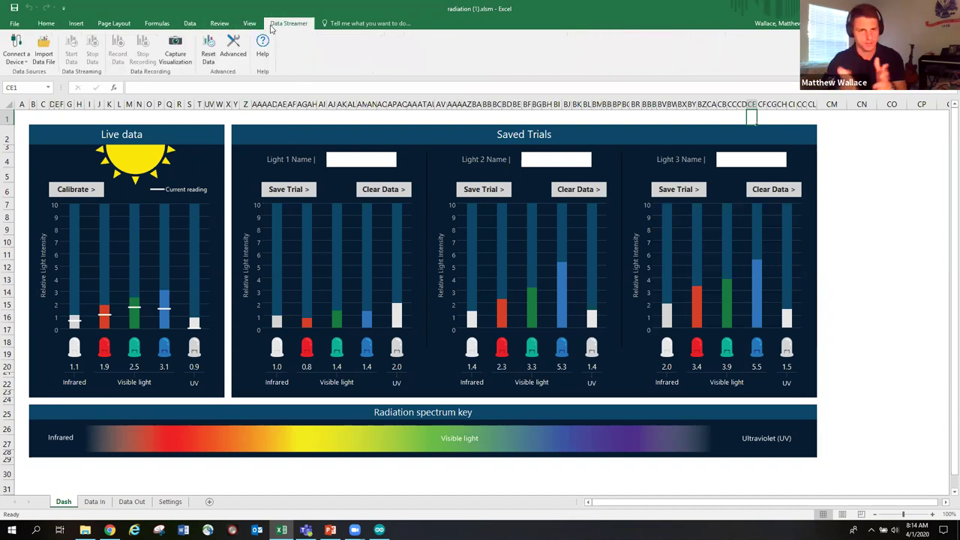
left_click(19, 59)
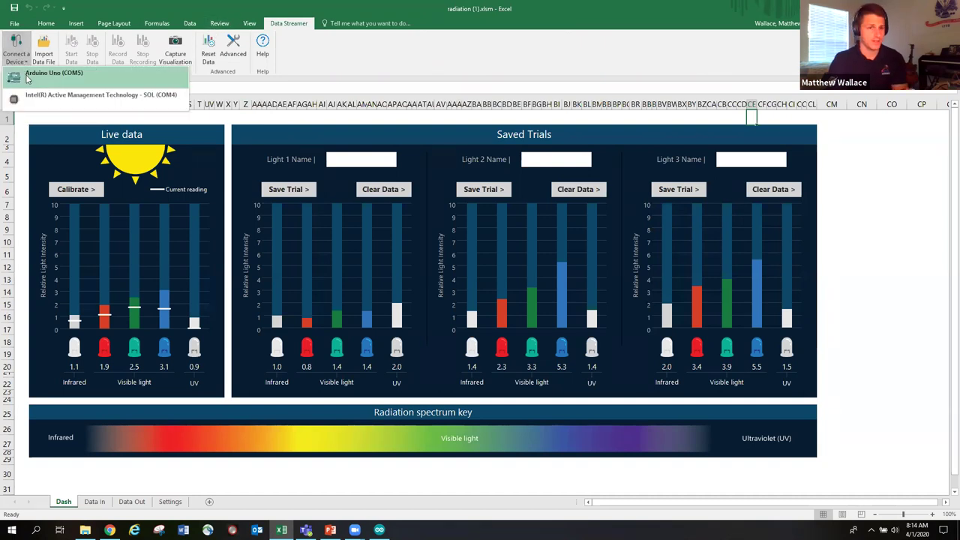
left_click(28, 79)
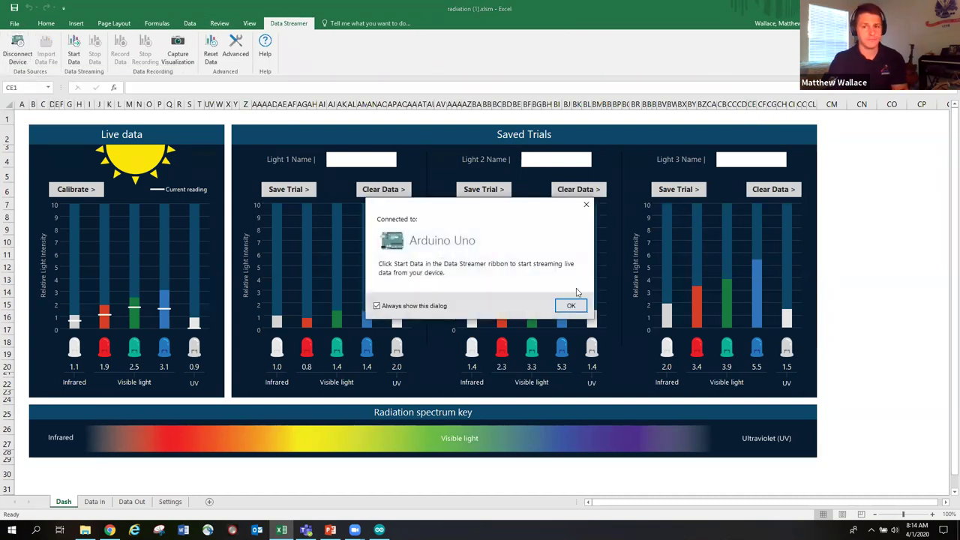
left_click(571, 305)
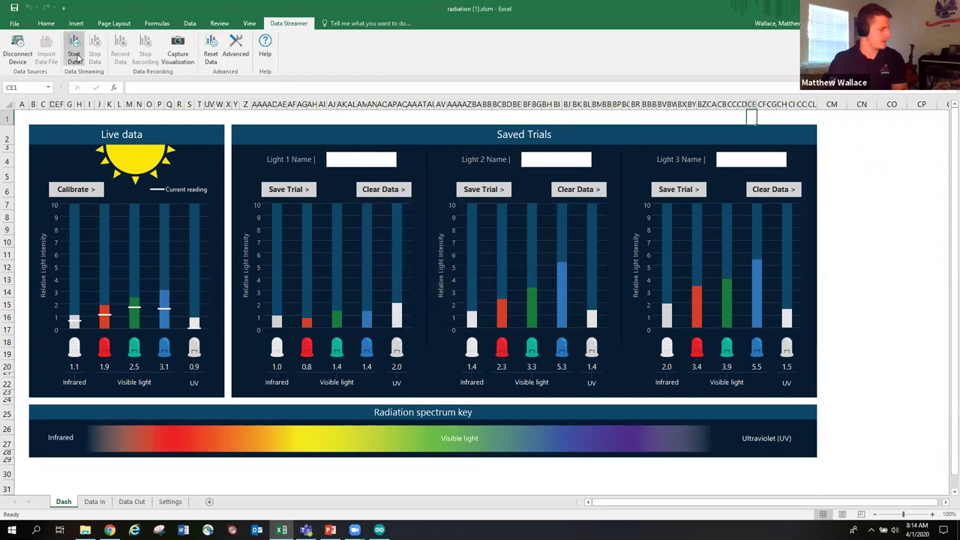
Start streaming live light readings from the Arduino into the Dash sheet's Live data chart
left_click(76, 57)
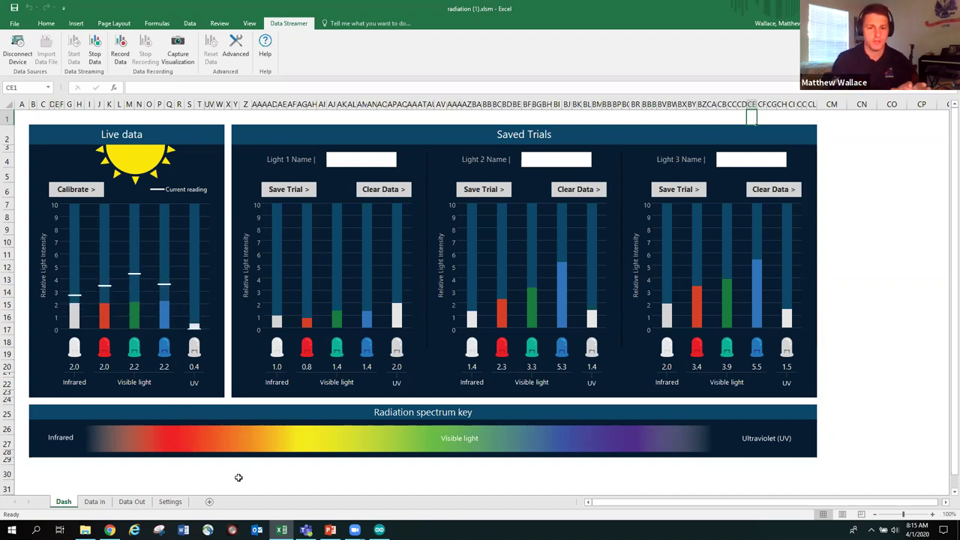
Return to the Educator Center's Partnering with NASA STEM on Station page and scroll to its lesson cards
left_click(110, 529)
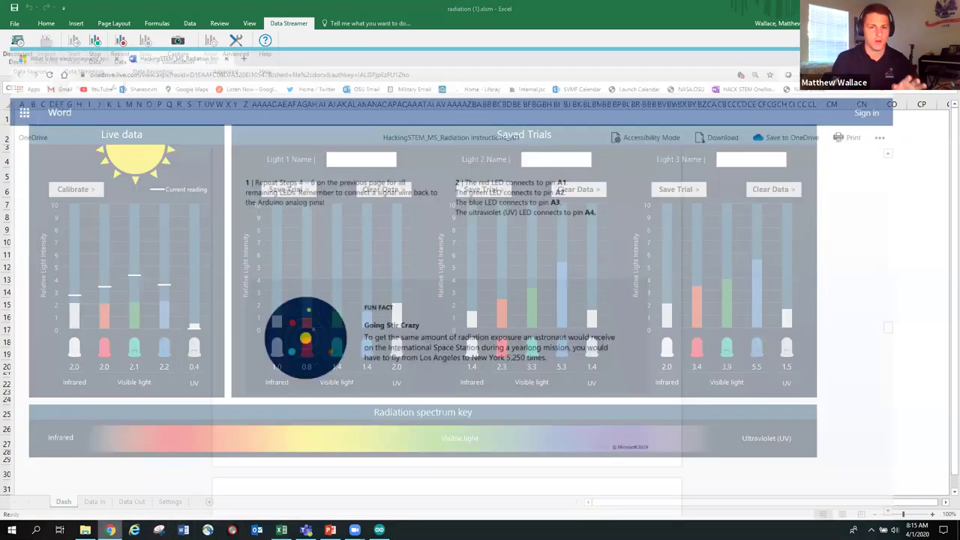
scroll(285, 268, "up", 5)
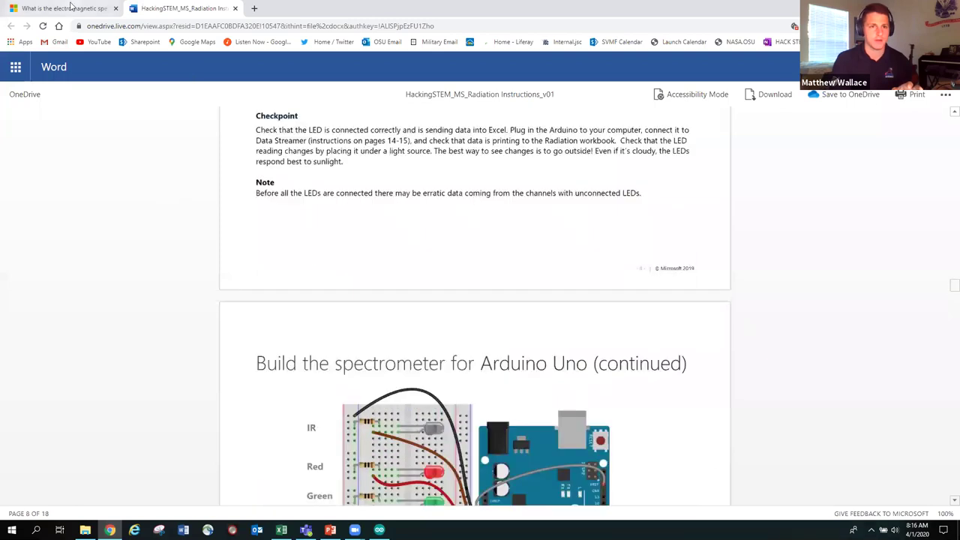
left_click(96, 13)
scroll(64, 119, "up", 3)
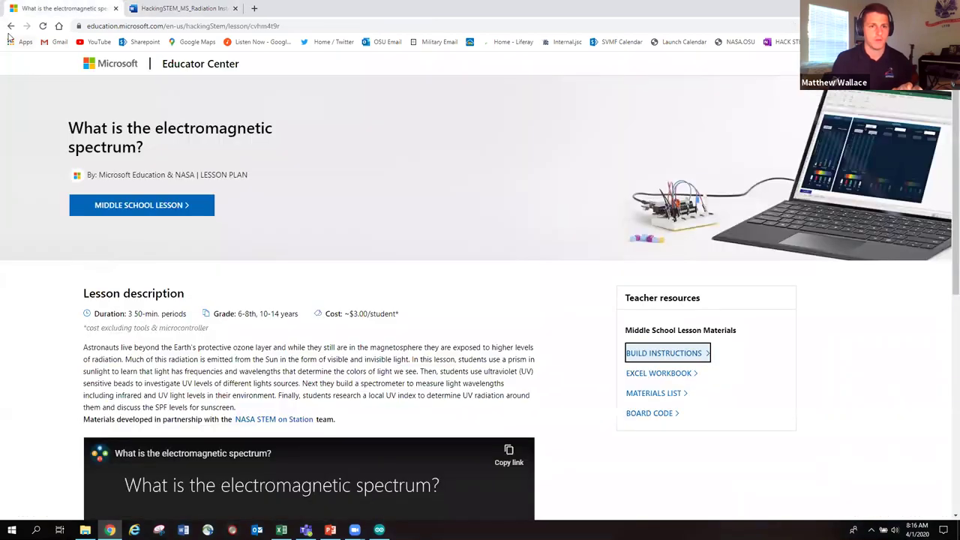
key("Escape")
scroll(283, 242, "up", 3)
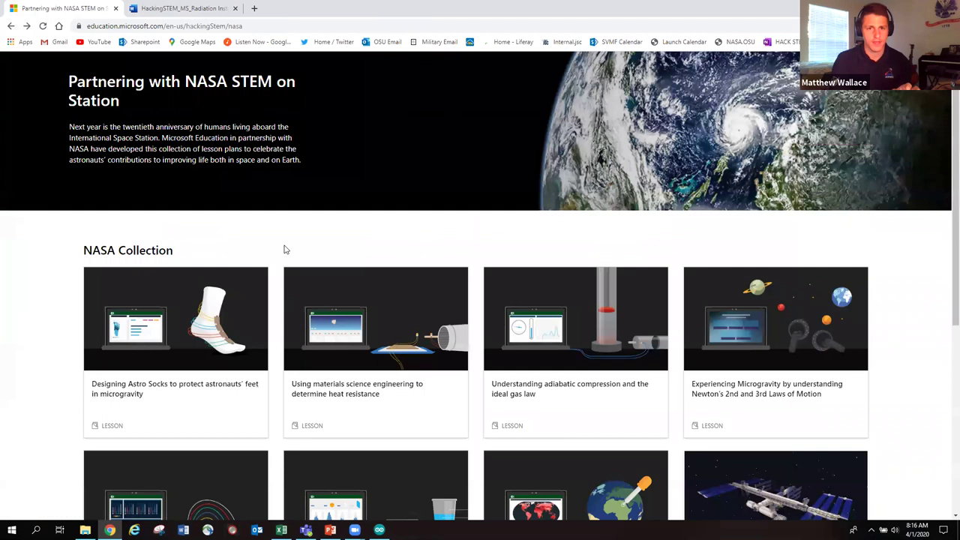
scroll(282, 248, "down", 1)
scroll(285, 249, "down", 1)
scroll(285, 250, "up", 2)
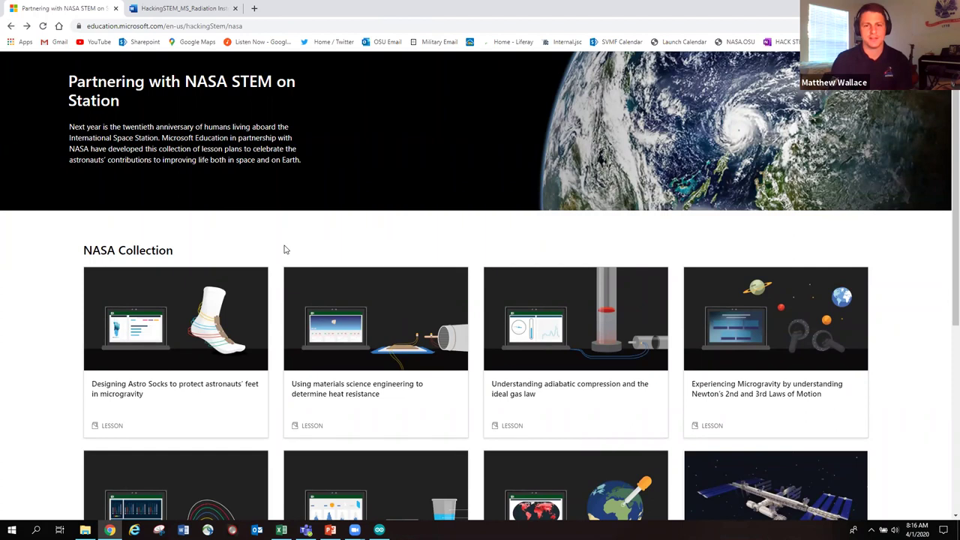
scroll(285, 250, "down", 1)
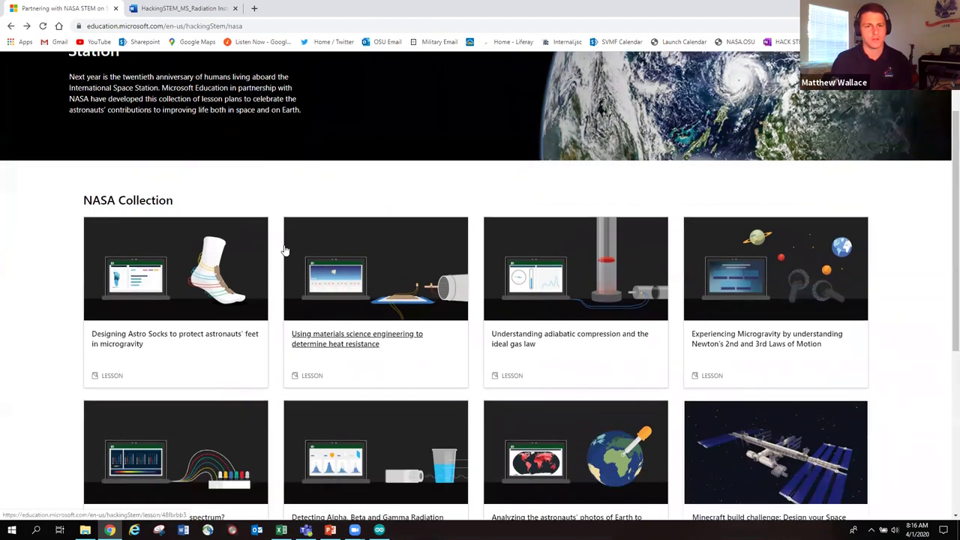
scroll(285, 250, "down", 1)
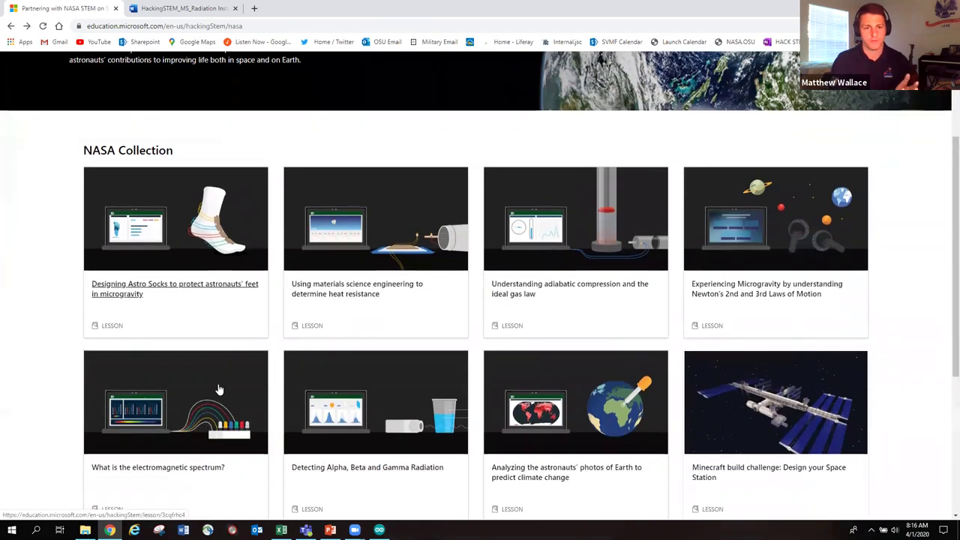
left_click(182, 468)
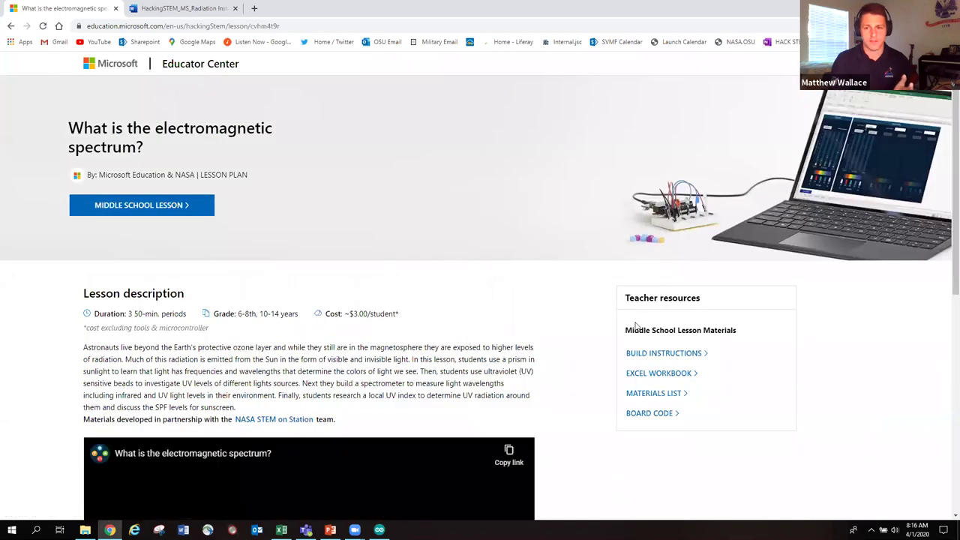
scroll(639, 323, "down", 3)
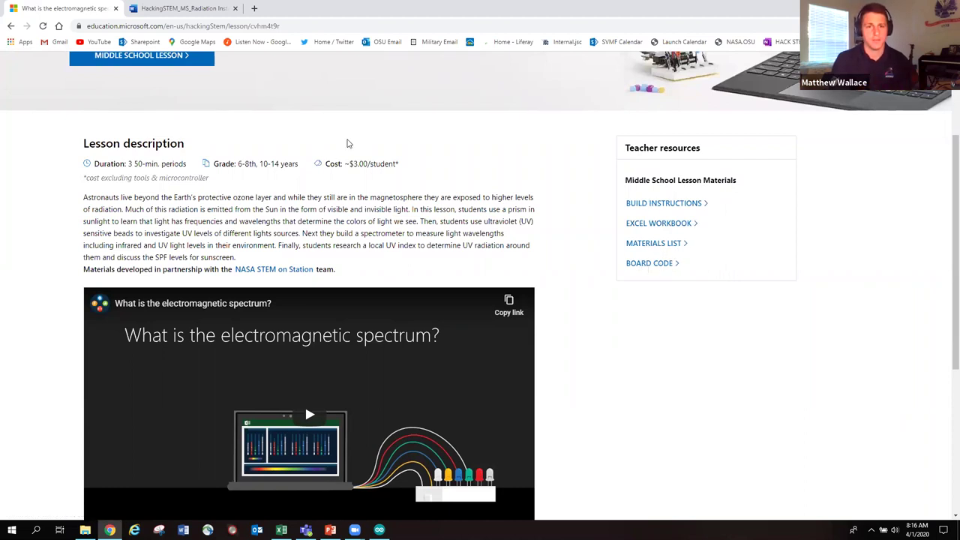
left_click_drag(399, 164, 344, 164)
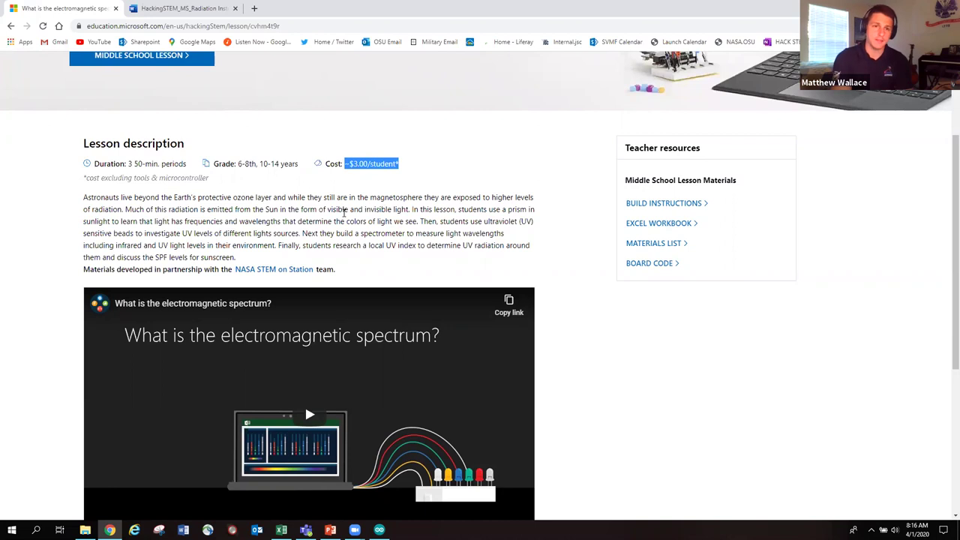
left_click(344, 212)
scroll(344, 211, "down", 3)
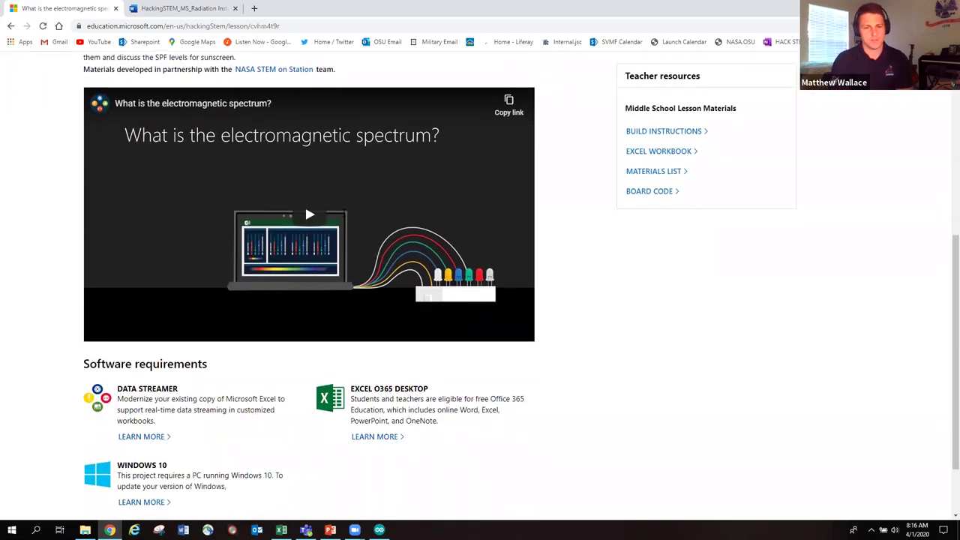
scroll(345, 212, "down", 1)
scroll(344, 213, "up", 2)
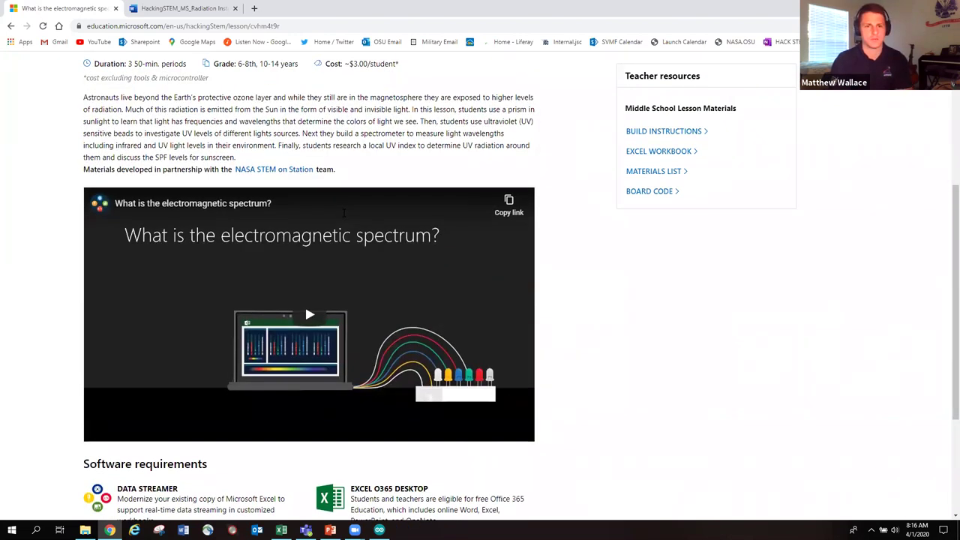
scroll(344, 212, "up", 1)
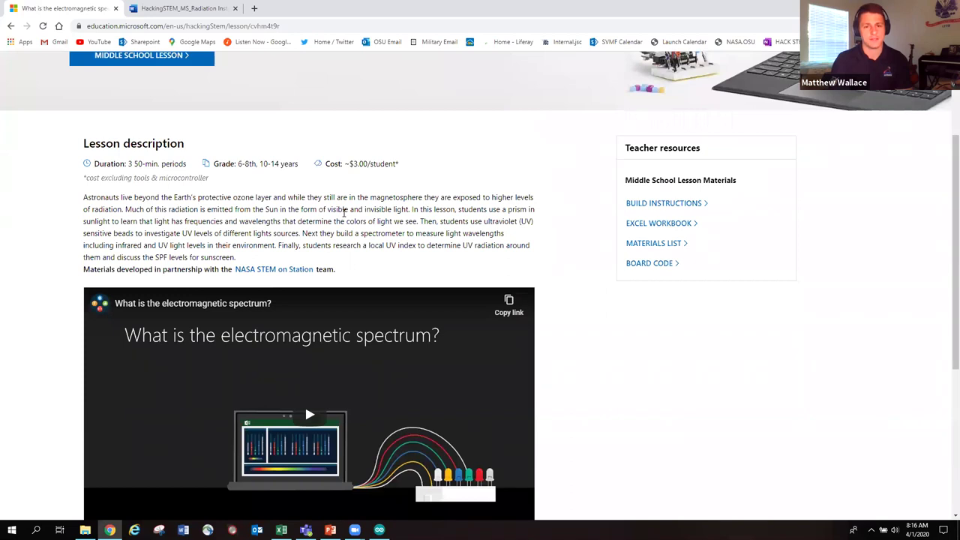
scroll(345, 212, "up", 1)
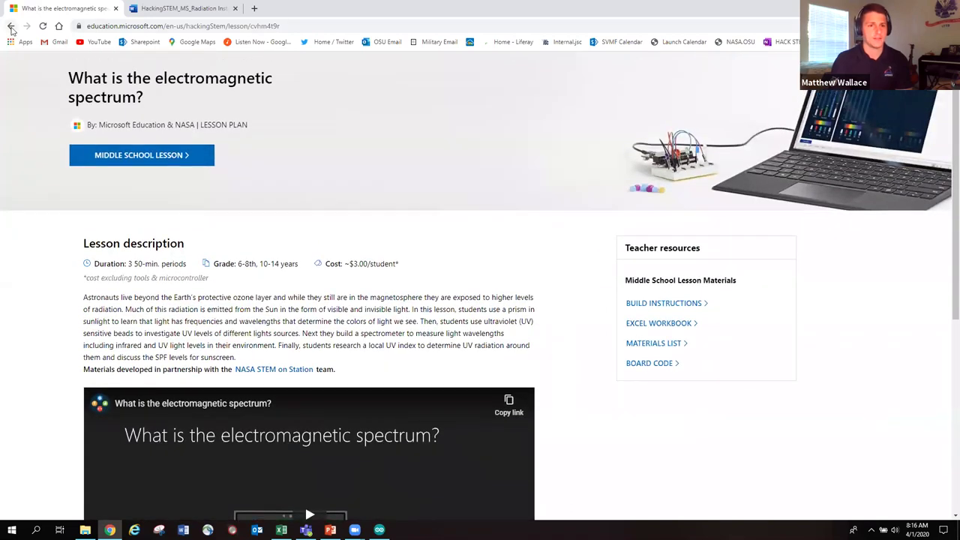
left_click(11, 26)
scroll(284, 286, "down", 1)
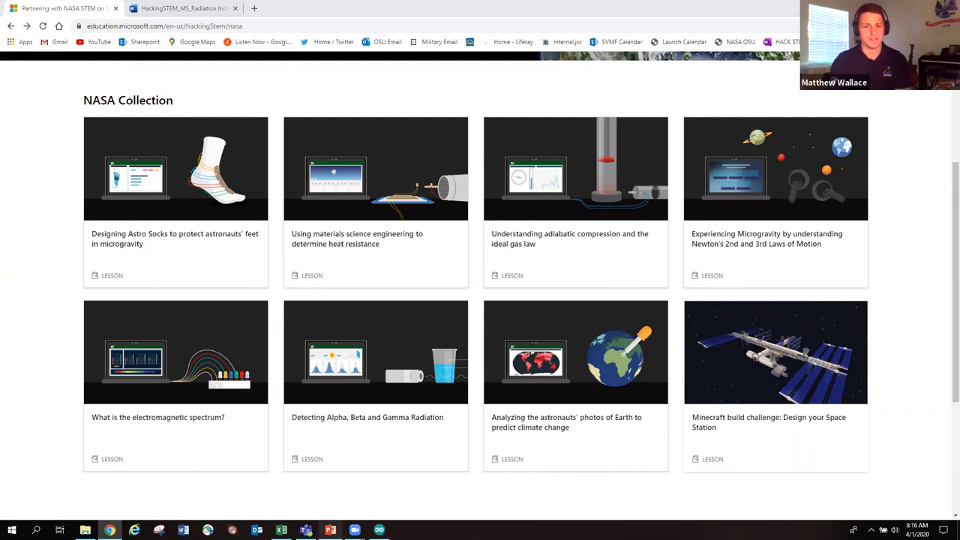
Bring PowerPoint to the front and go to slide 17, the Questions? slide
left_click(330, 529)
left_click(38, 470)
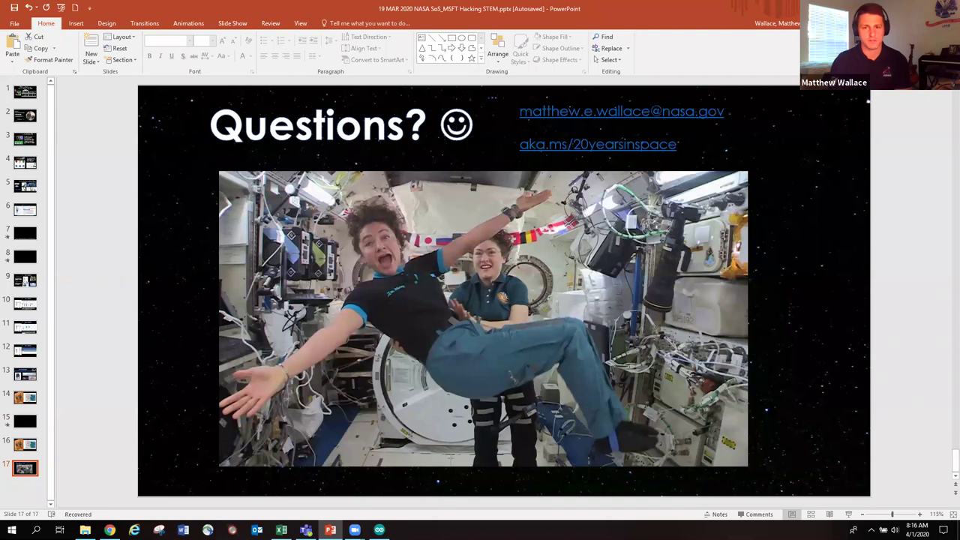